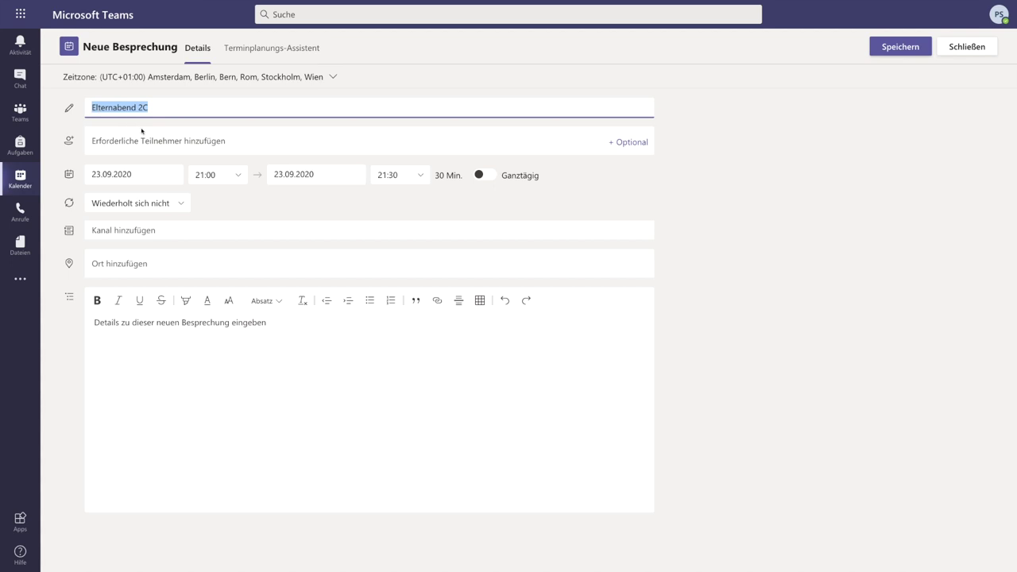
Place the cursor in the Elternabend 2C meeting's description field.
left_click(136, 323)
Paste 'Elternabend 2C' into the description and set the date to 25.09.2020.
type("Elternabend 2C")
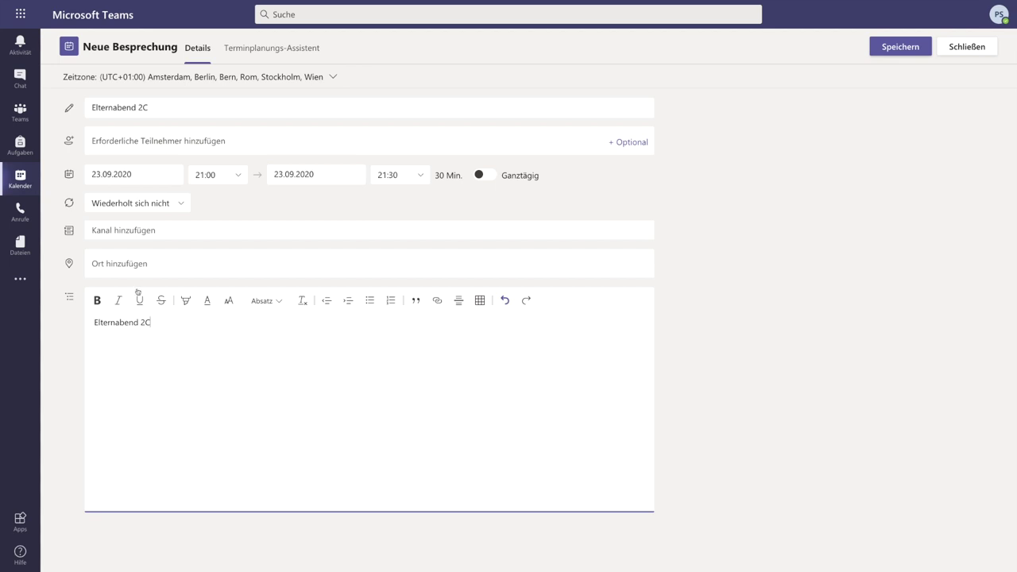
left_click(145, 175)
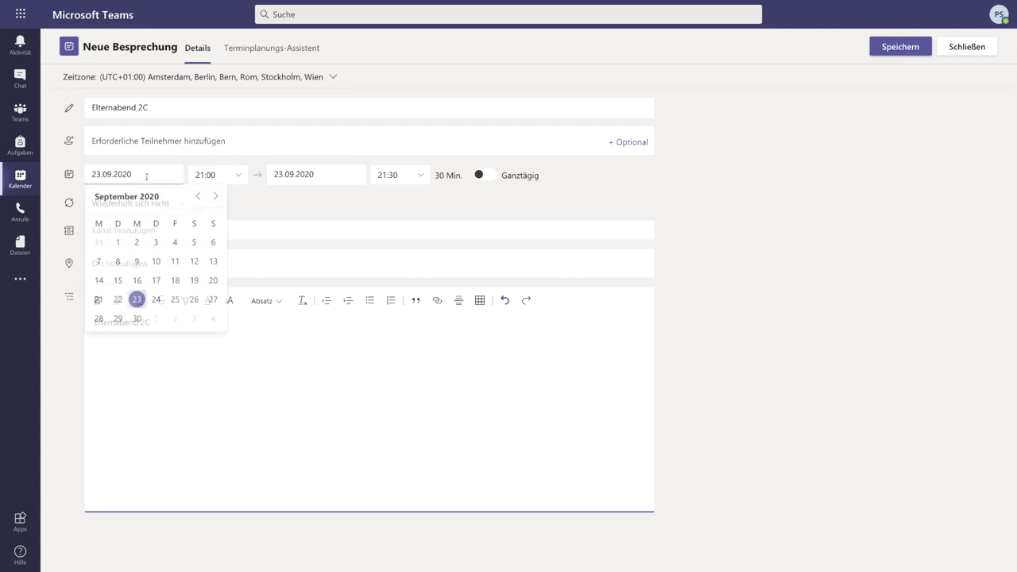
left_click(175, 301)
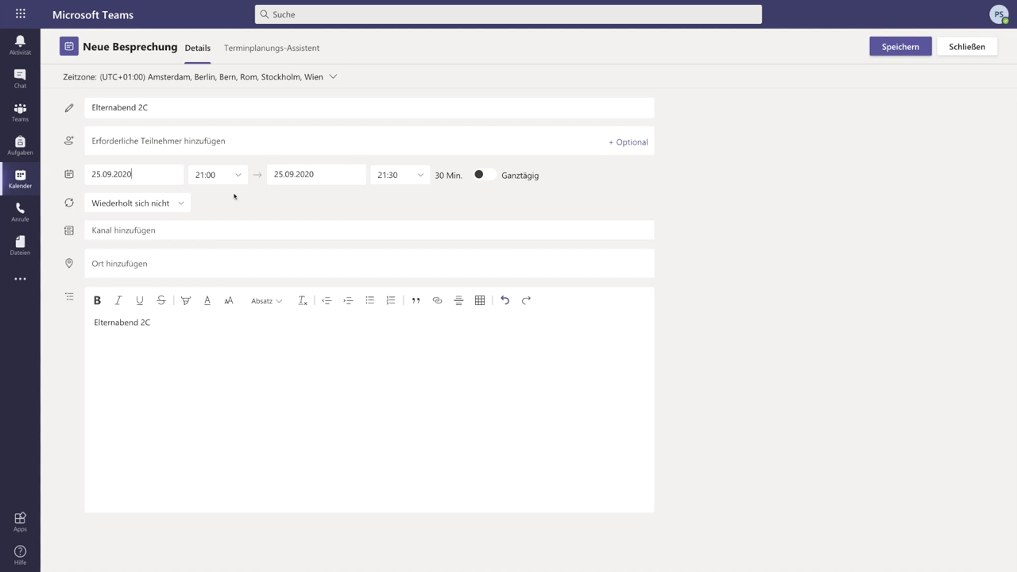
Set the meeting to start at 18:30 and end at 20:00.
left_click(238, 174)
left_click(209, 199)
left_click(420, 176)
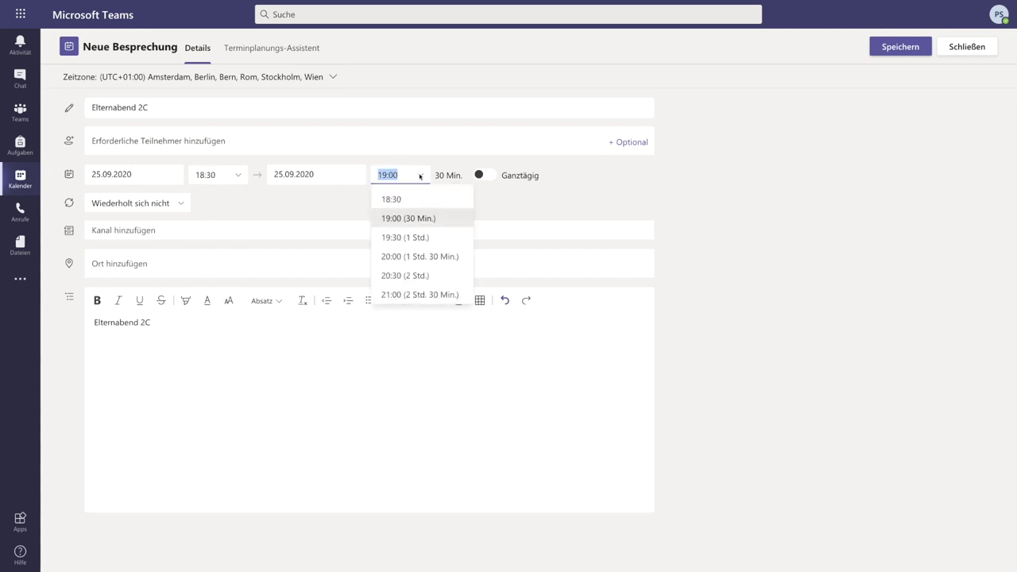
left_click(412, 257)
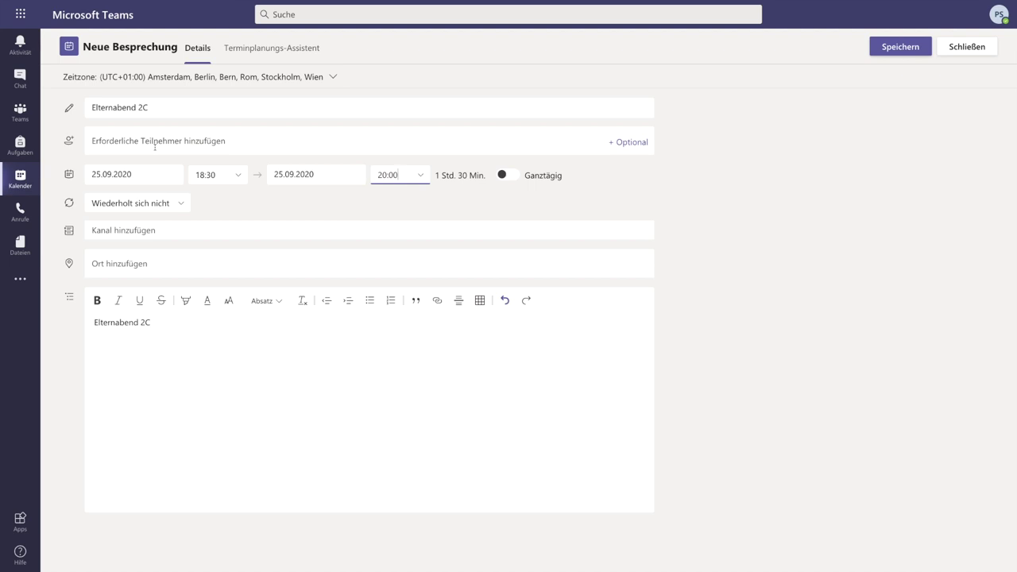
left_click(126, 142)
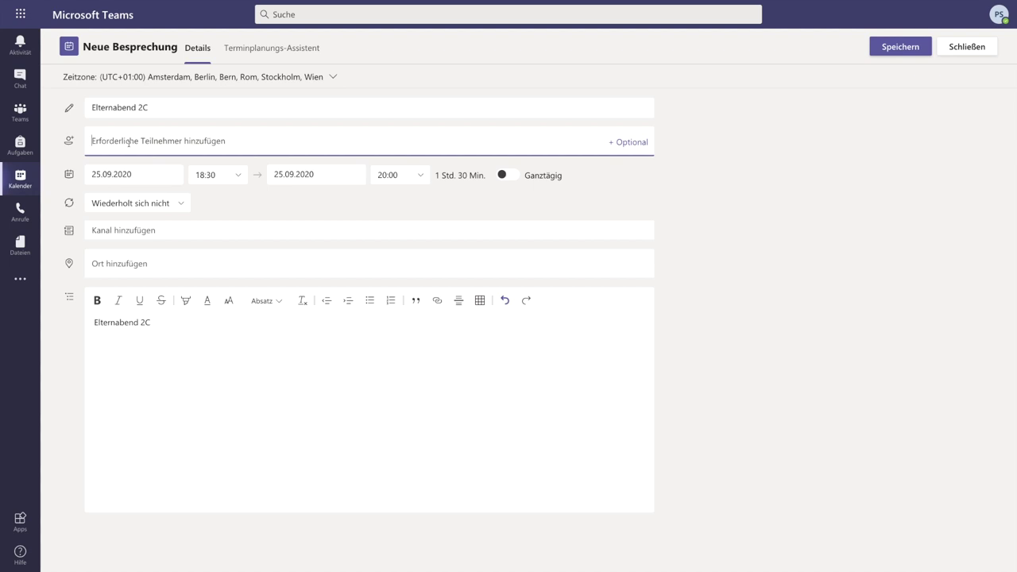
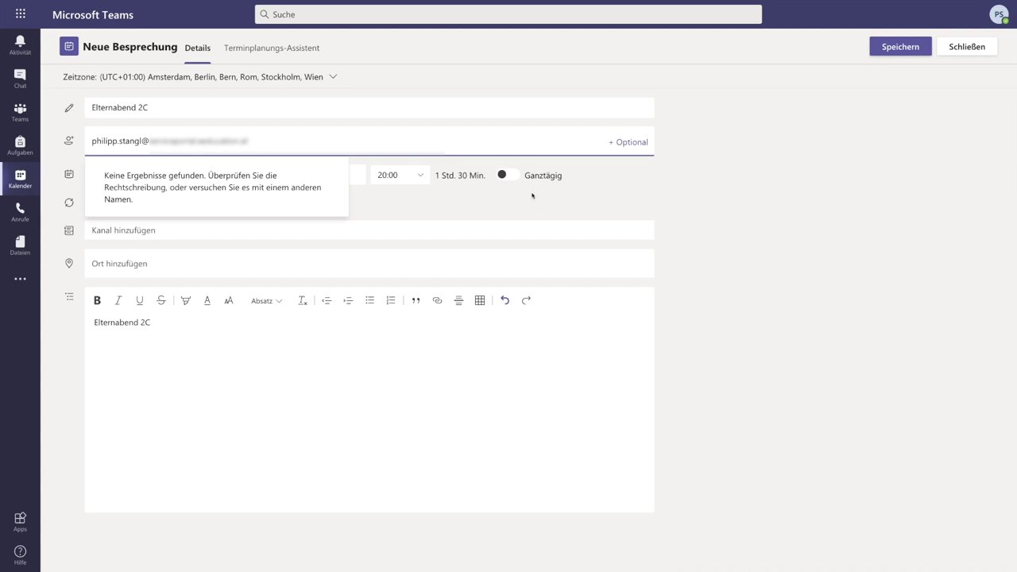
Add the attendee's e-mail address as a required attendee and send the invitation.
key("Return")
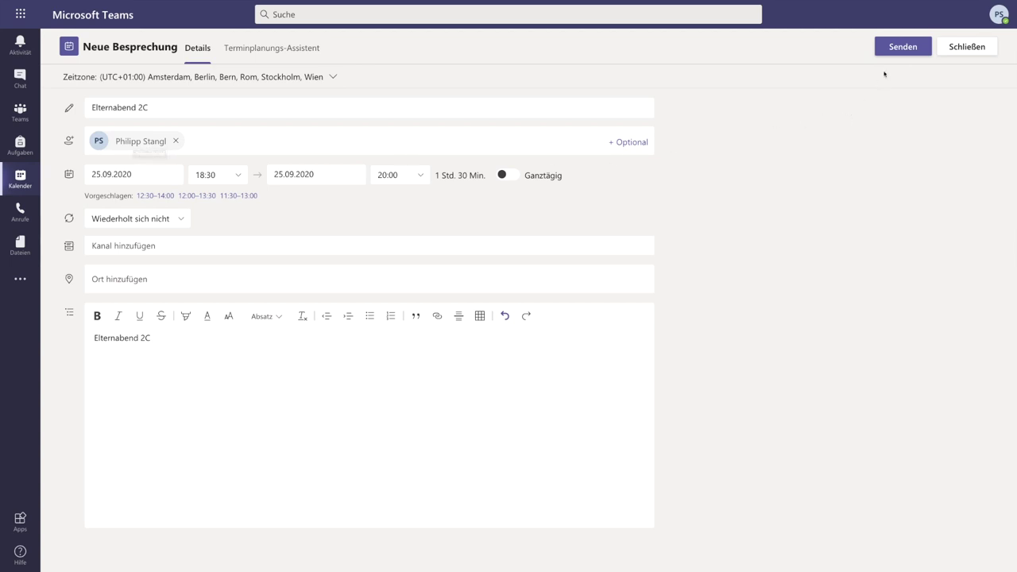
left_click(901, 47)
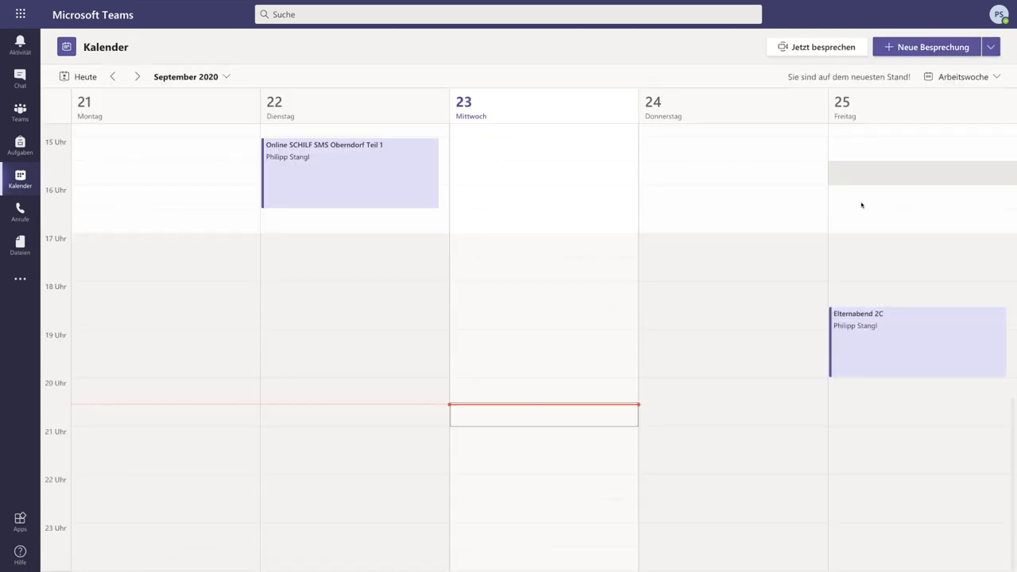
Open the Elternabend 2C event from the calendar to reach its join link.
left_click(906, 352)
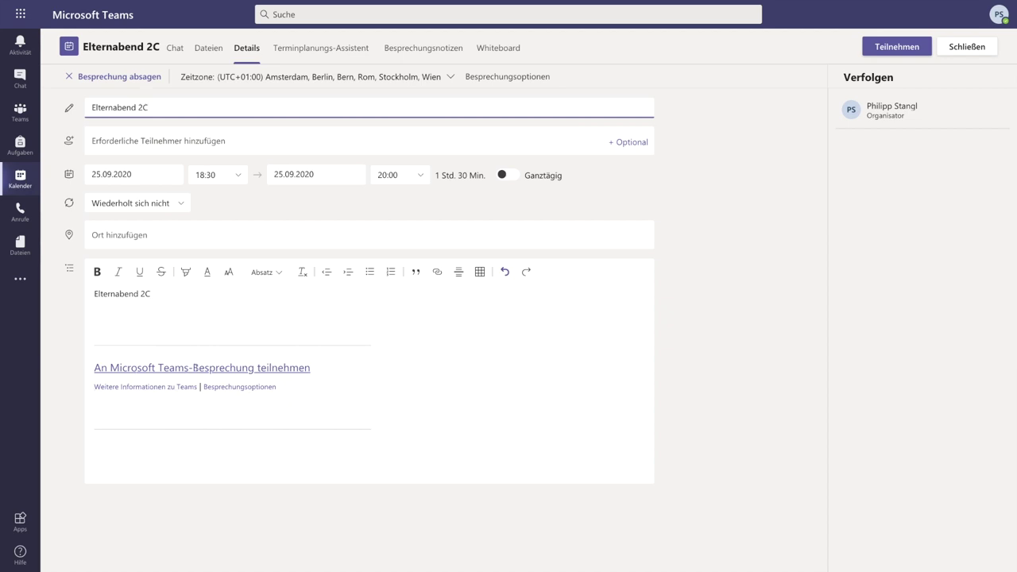
right_click(195, 368)
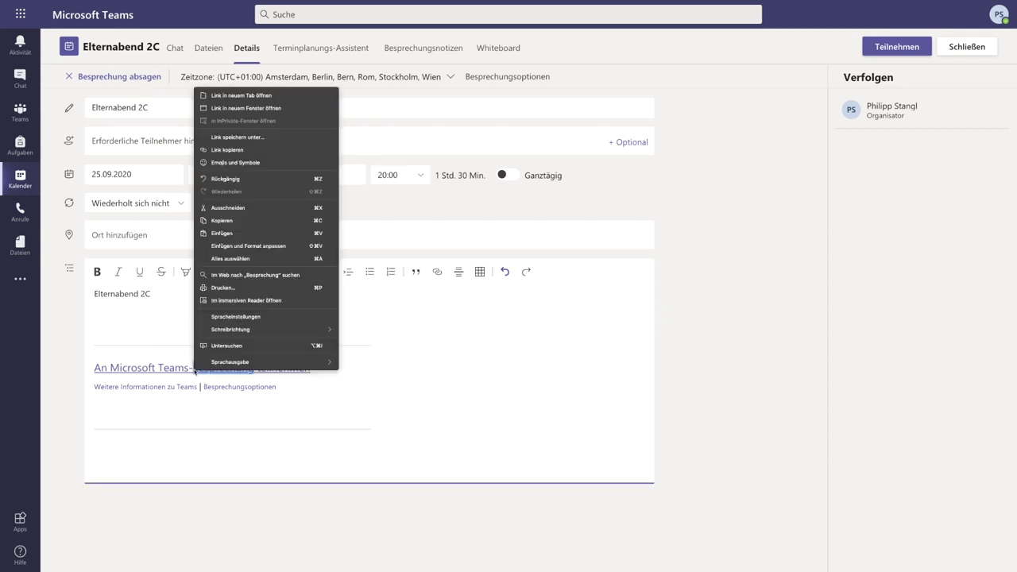
Copy the join link's URL, paste it into the description, then remove it again.
left_click(221, 150)
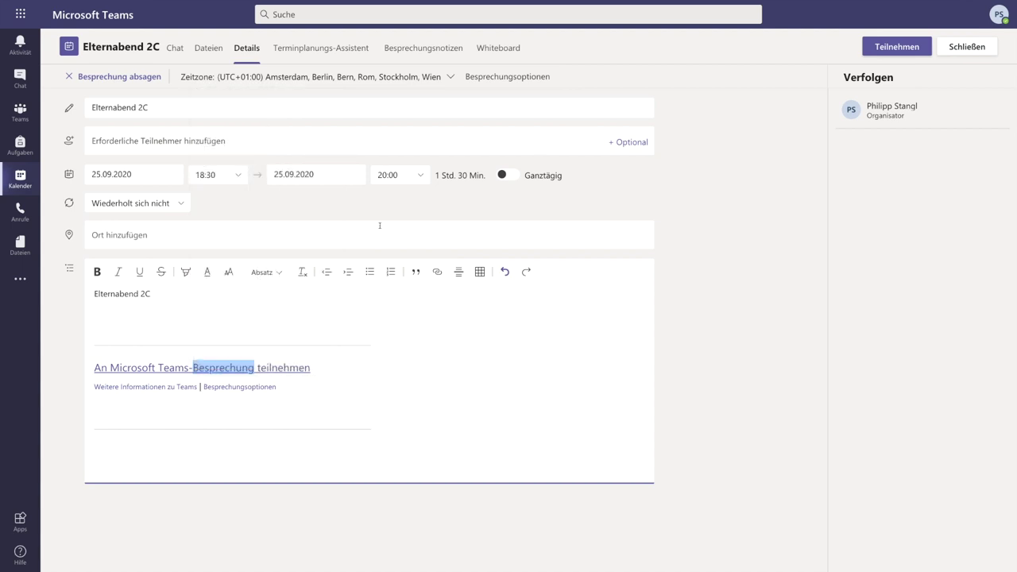
left_click(121, 311)
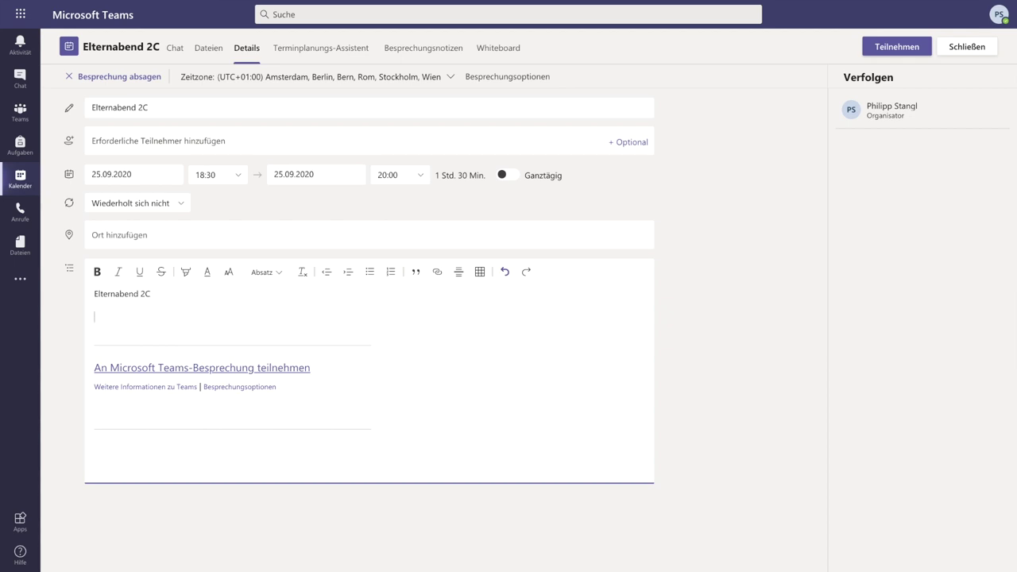
key("ctrl+v")
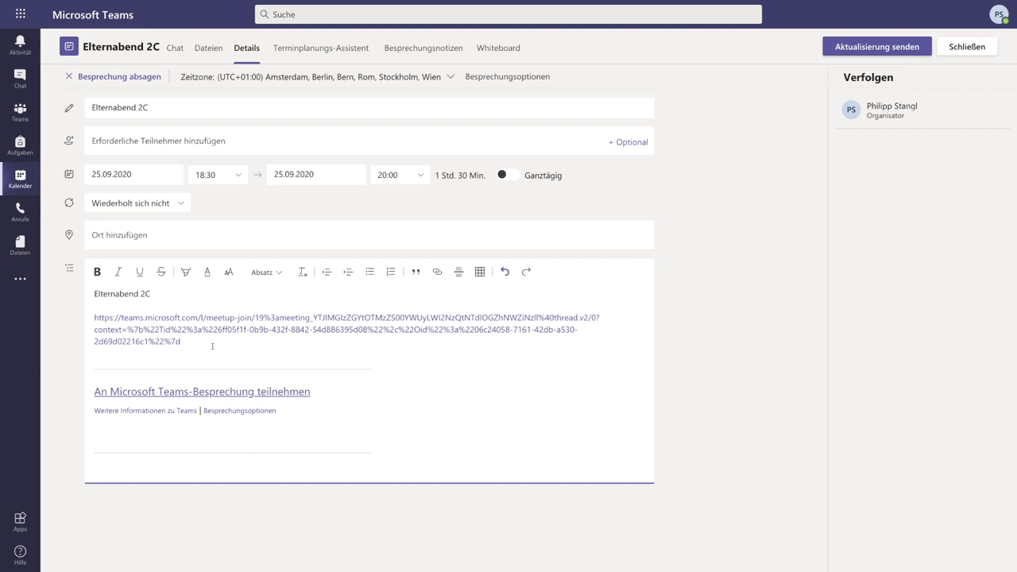
left_click_drag(181, 341, 93, 320)
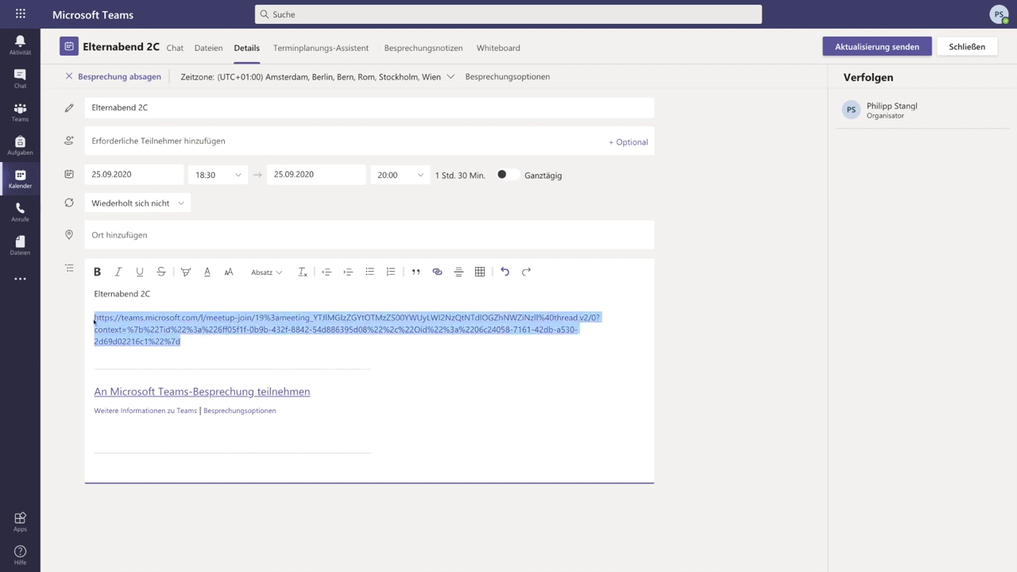
key("BackSpace")
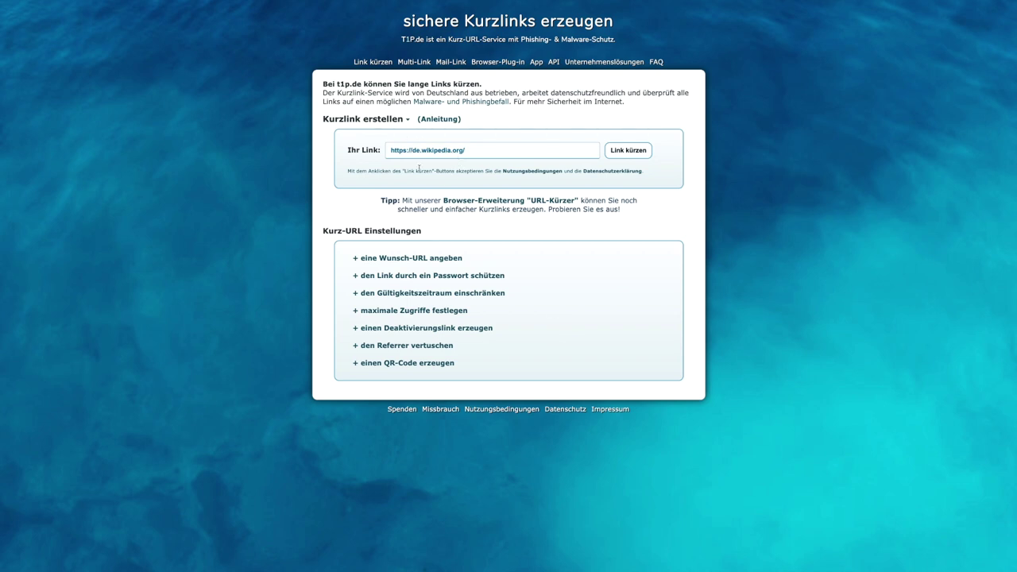
left_click_drag(491, 151, 377, 155)
key("ctrl+v")
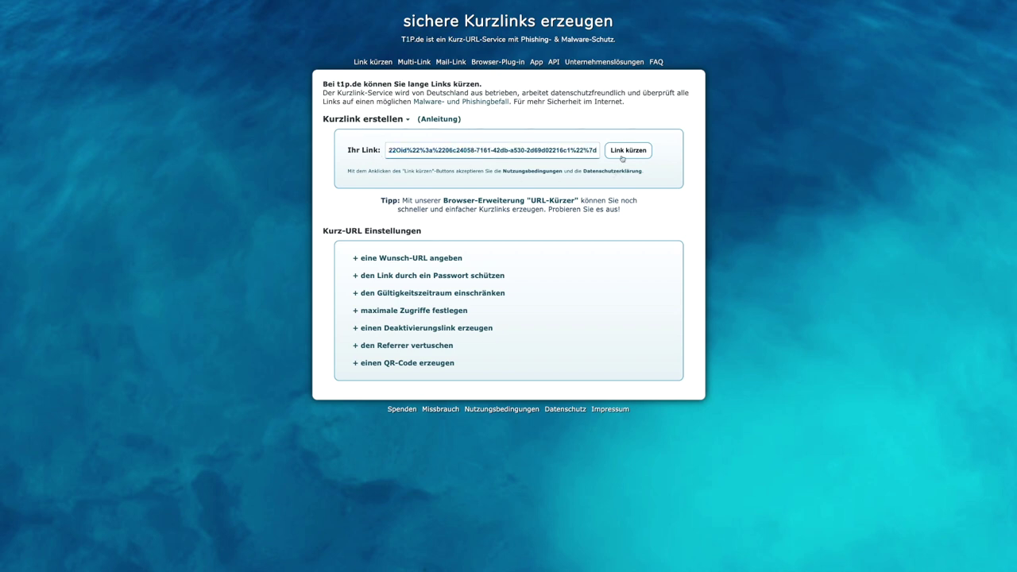
left_click(635, 150)
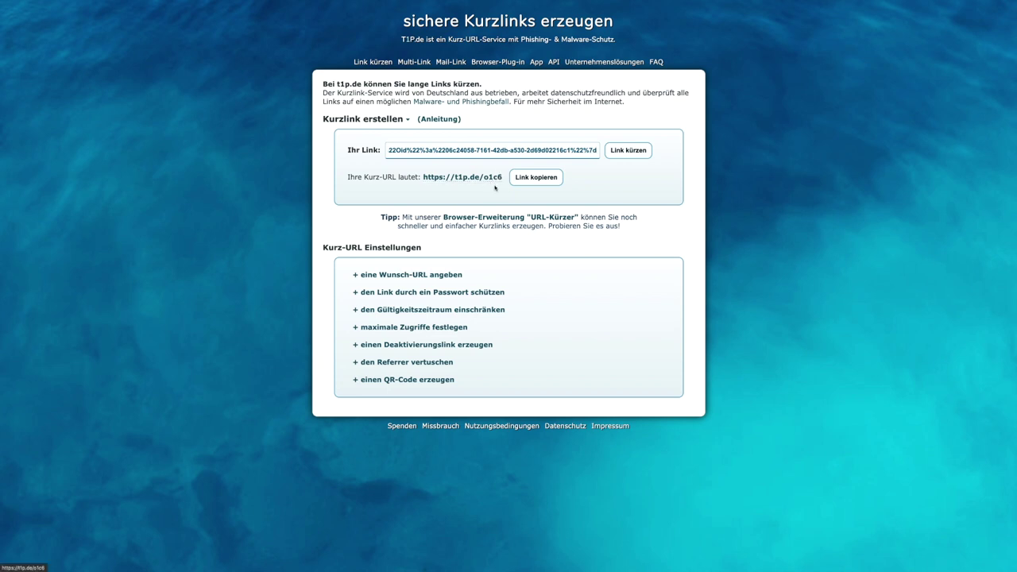
left_click(405, 276)
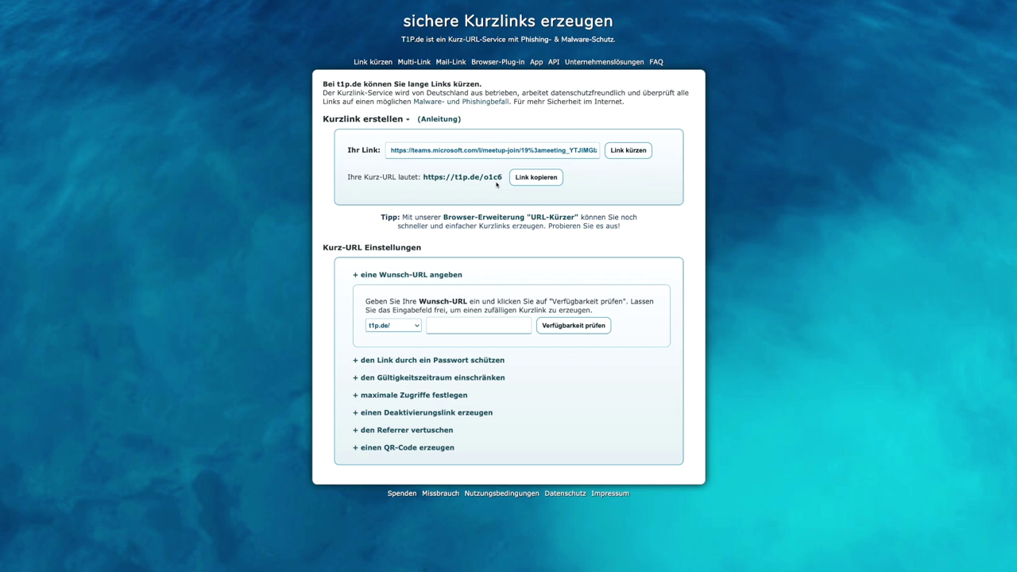
left_click(544, 178)
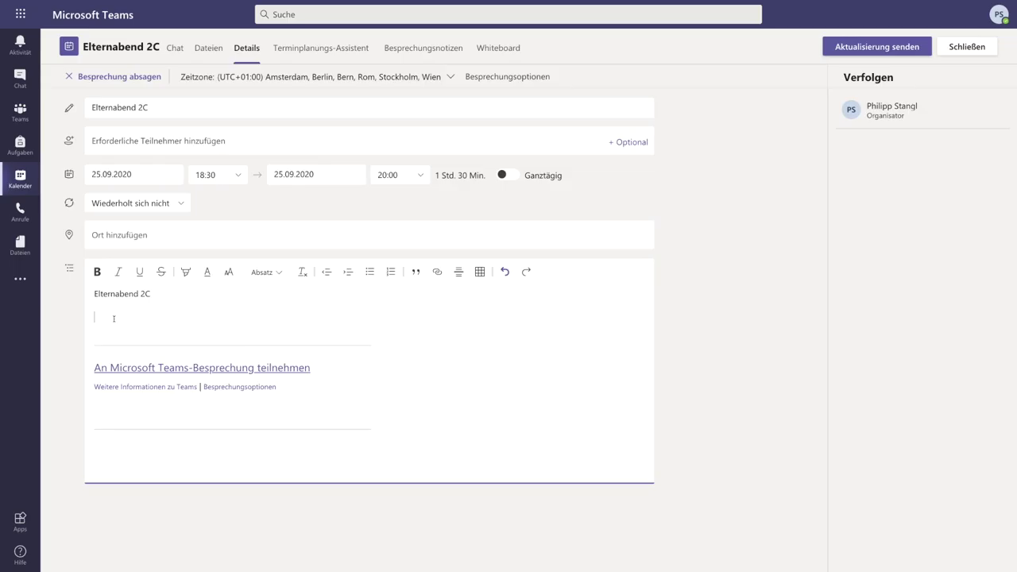
type("https://t1p.de/o1c6")
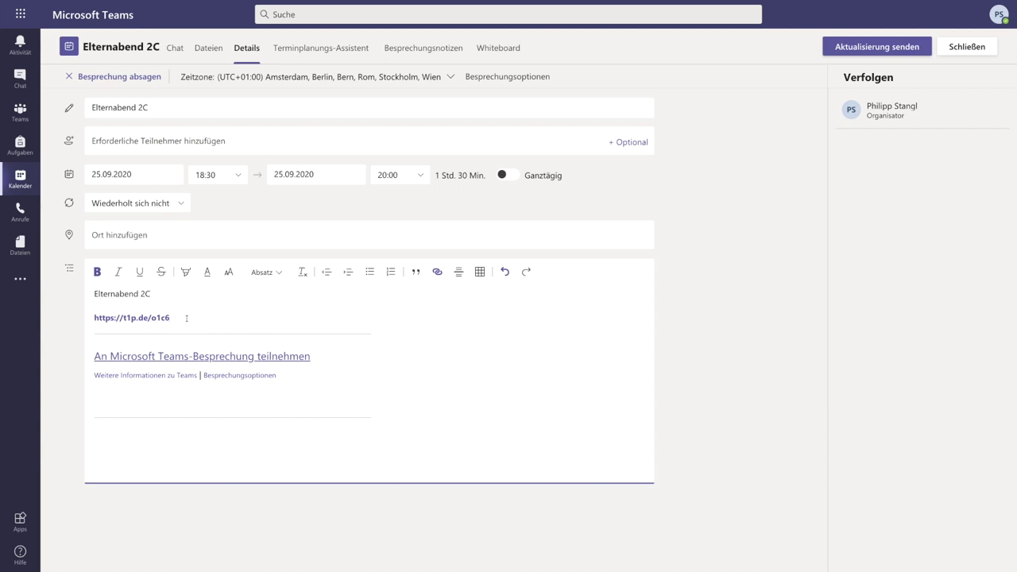
key("ctrl+z")
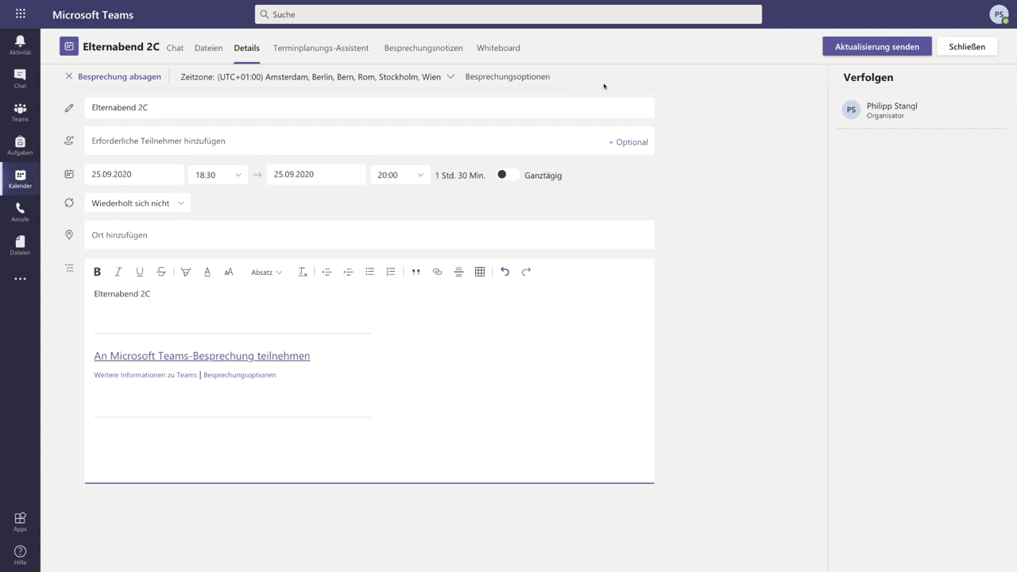
Set lobby bypass to 'Nur ich' in the meeting options, save, and reopen Elternabend 2C.
left_click(511, 77)
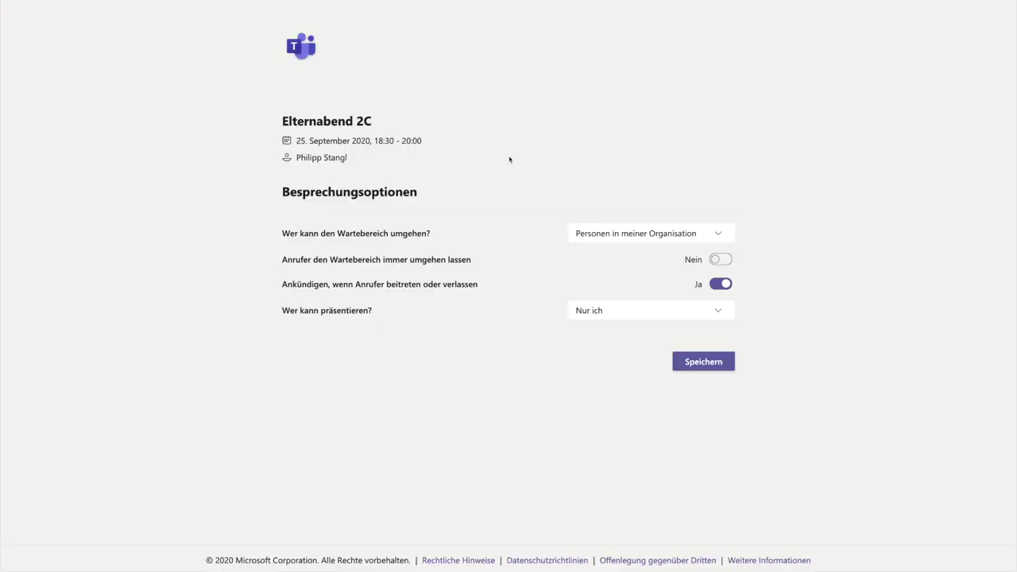
left_click(600, 231)
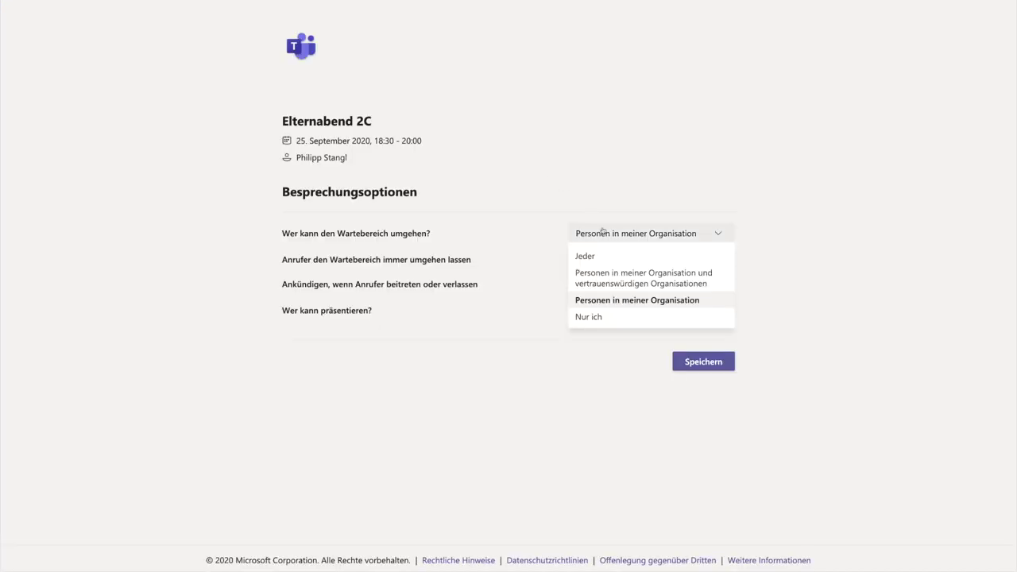
left_click(592, 316)
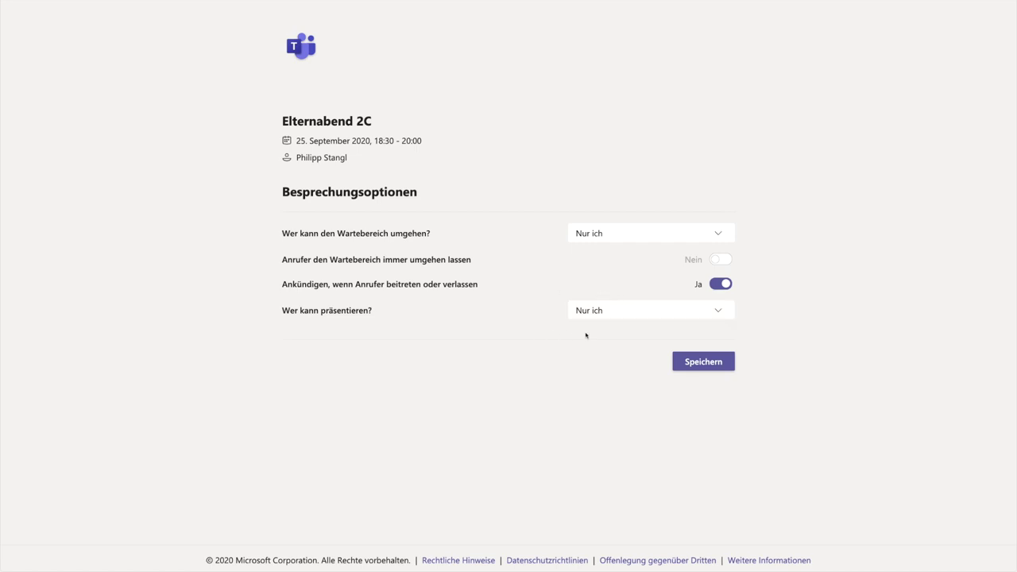
left_click(711, 365)
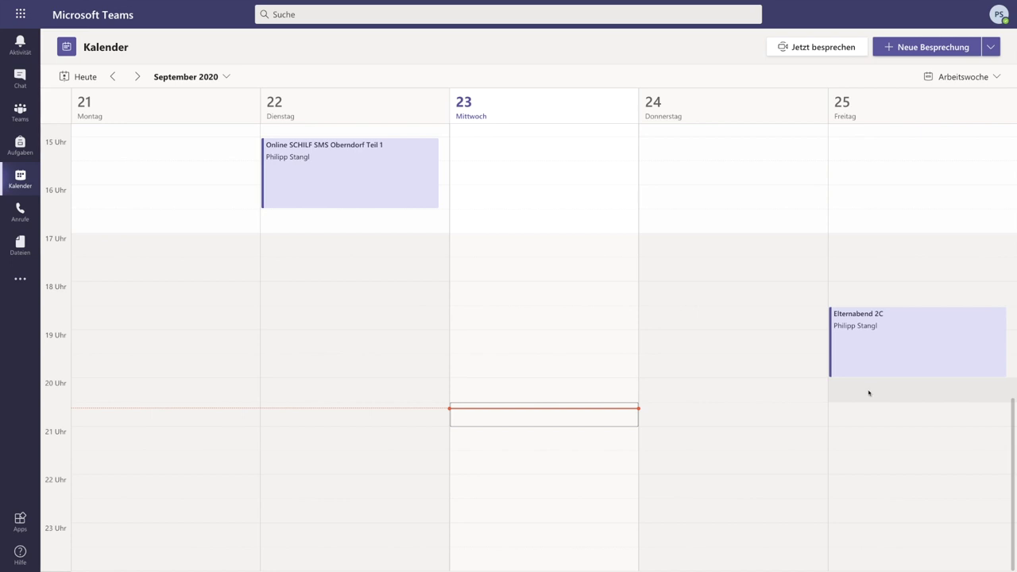
double_click(907, 344)
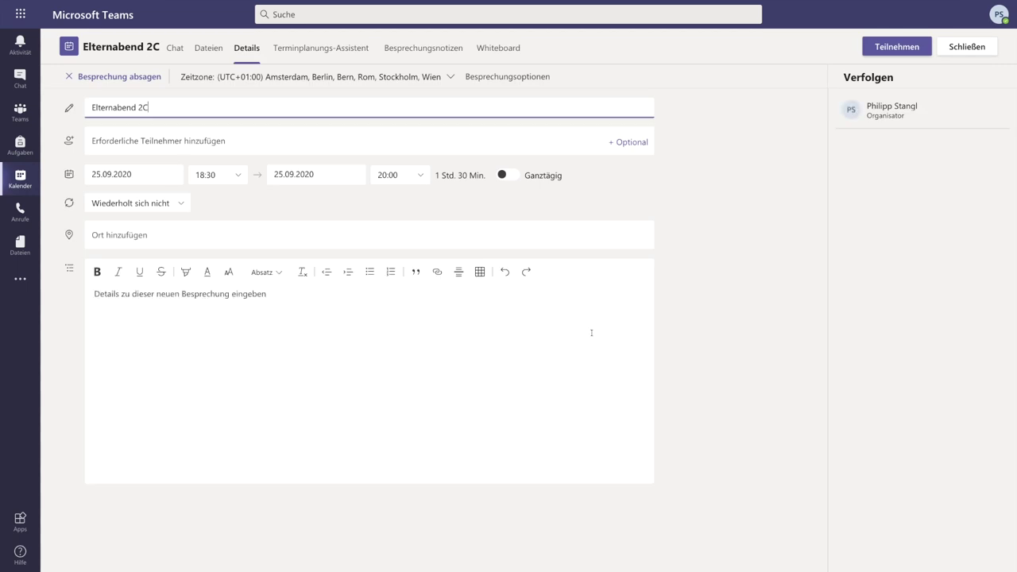